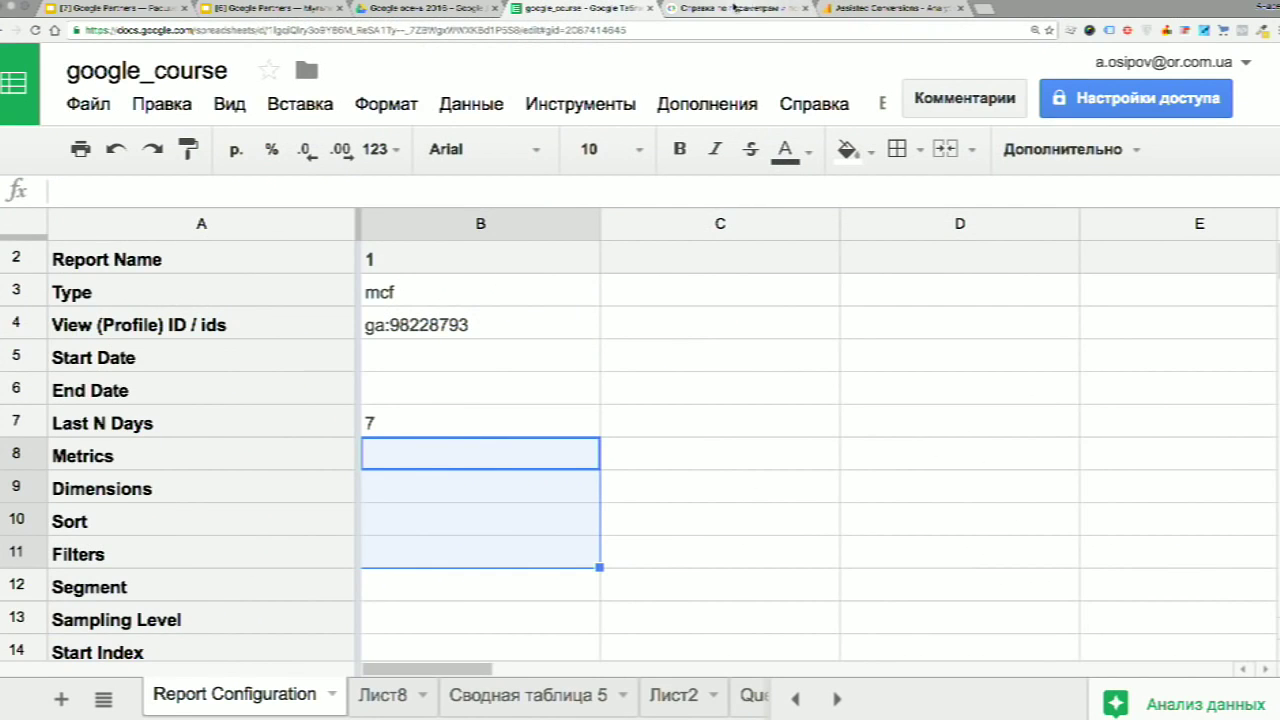
Copy mcf:lastInteractionConversions and mcf:firstInteractionConversions from the Задание 3 slide in Google Slides into the report configuration's Metrics cell in Google Sheets.
click(740, 8)
click(270, 8)
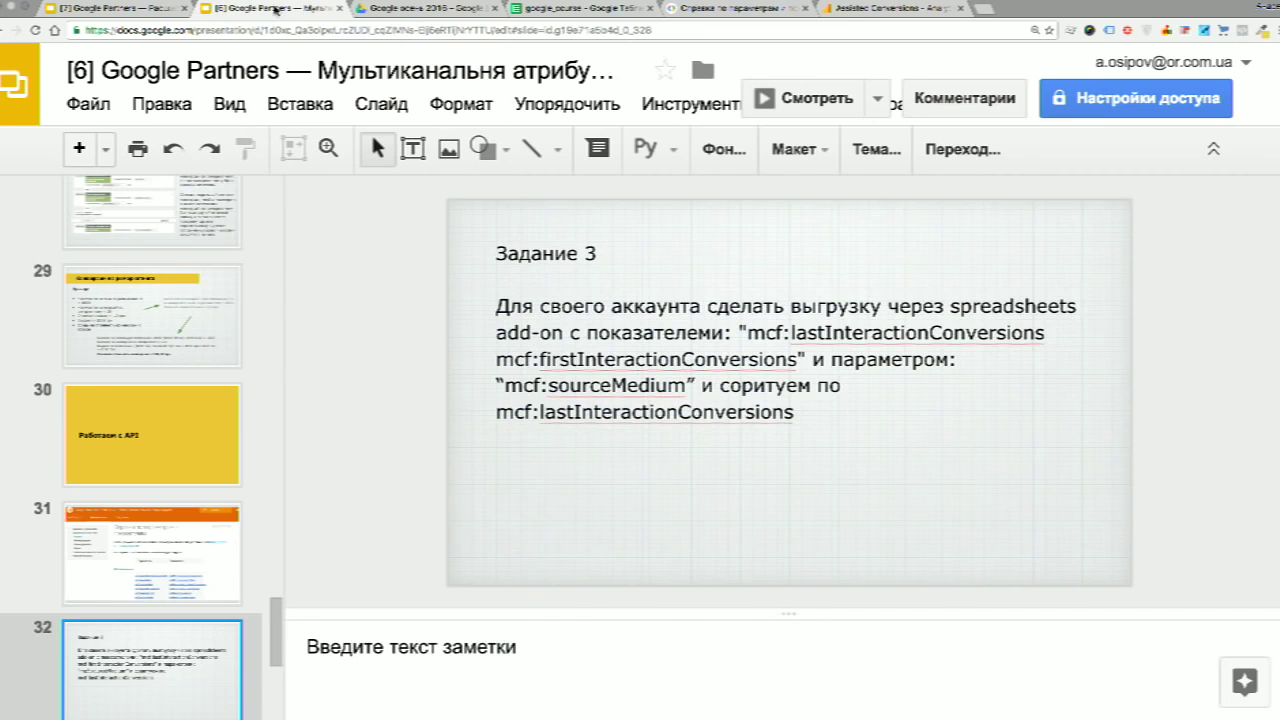
click(706, 331)
drag(748, 332, 798, 359)
key(ctrl+c)
click(578, 10)
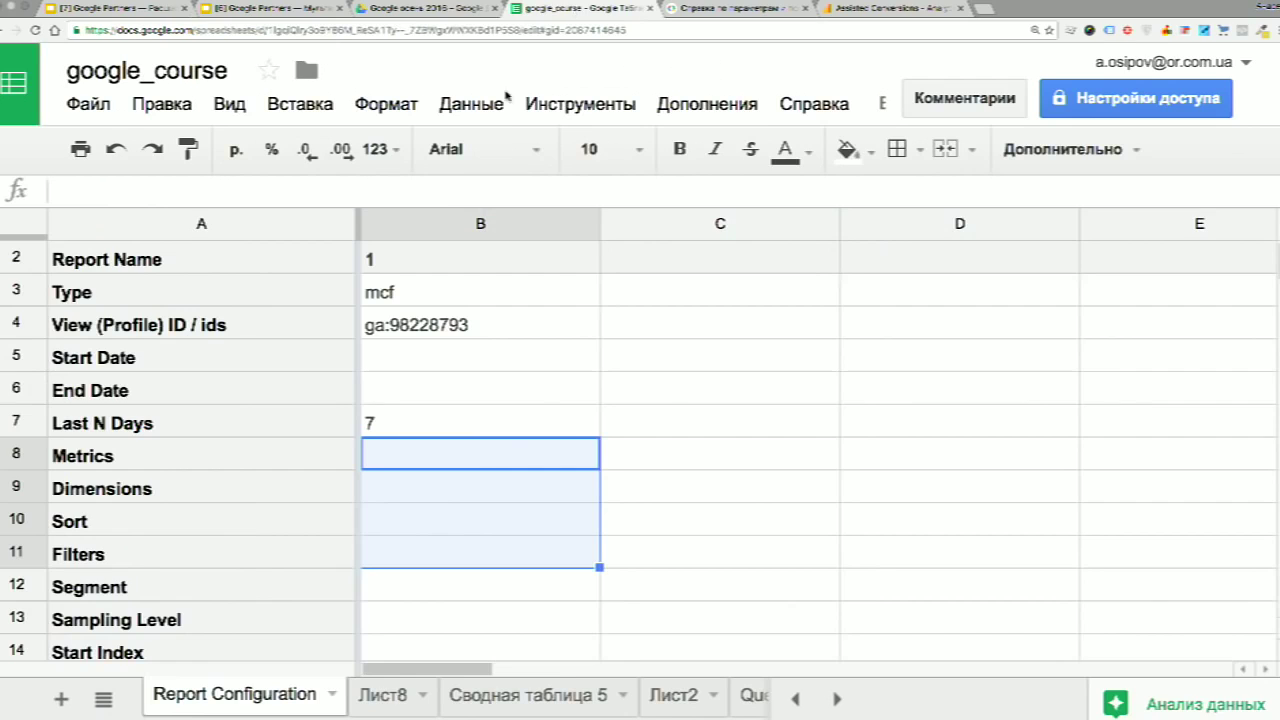
double_click(440, 453)
key(ctrl+v)
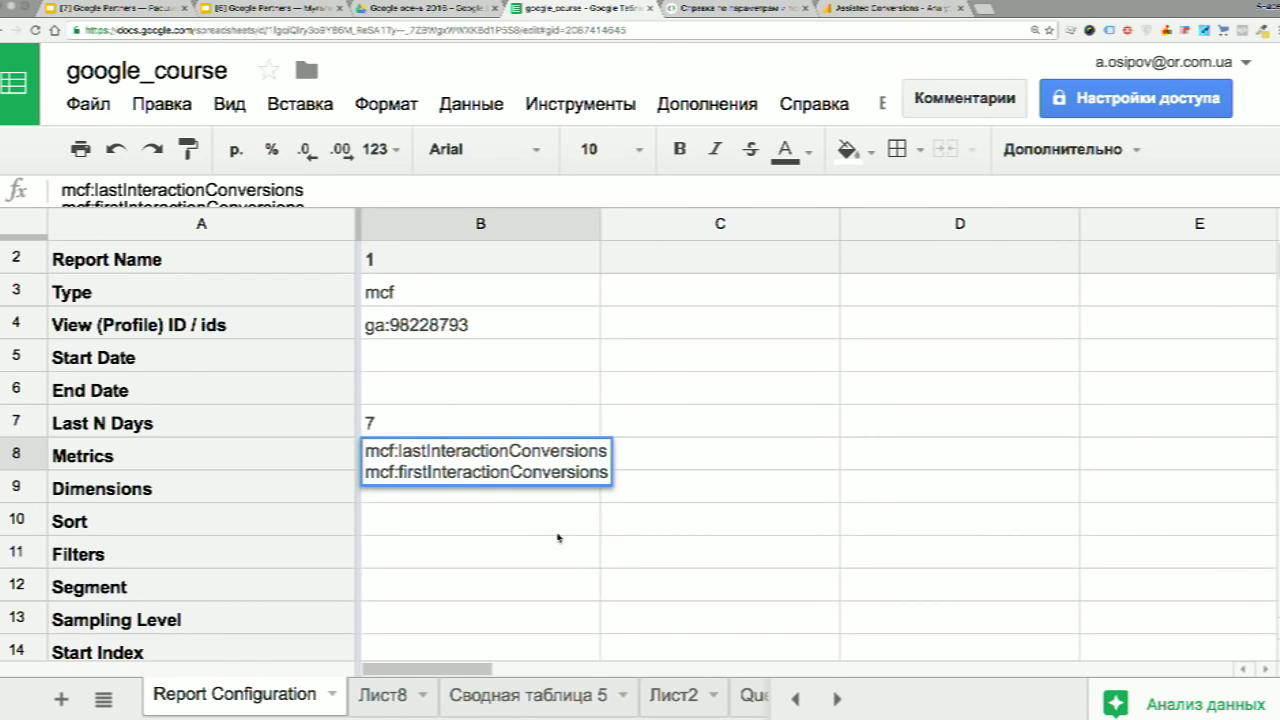
key(Return)
Copy mcf:lastInteractionConversions from the Metrics cell into the Sort cell B10.
double_click(504, 465)
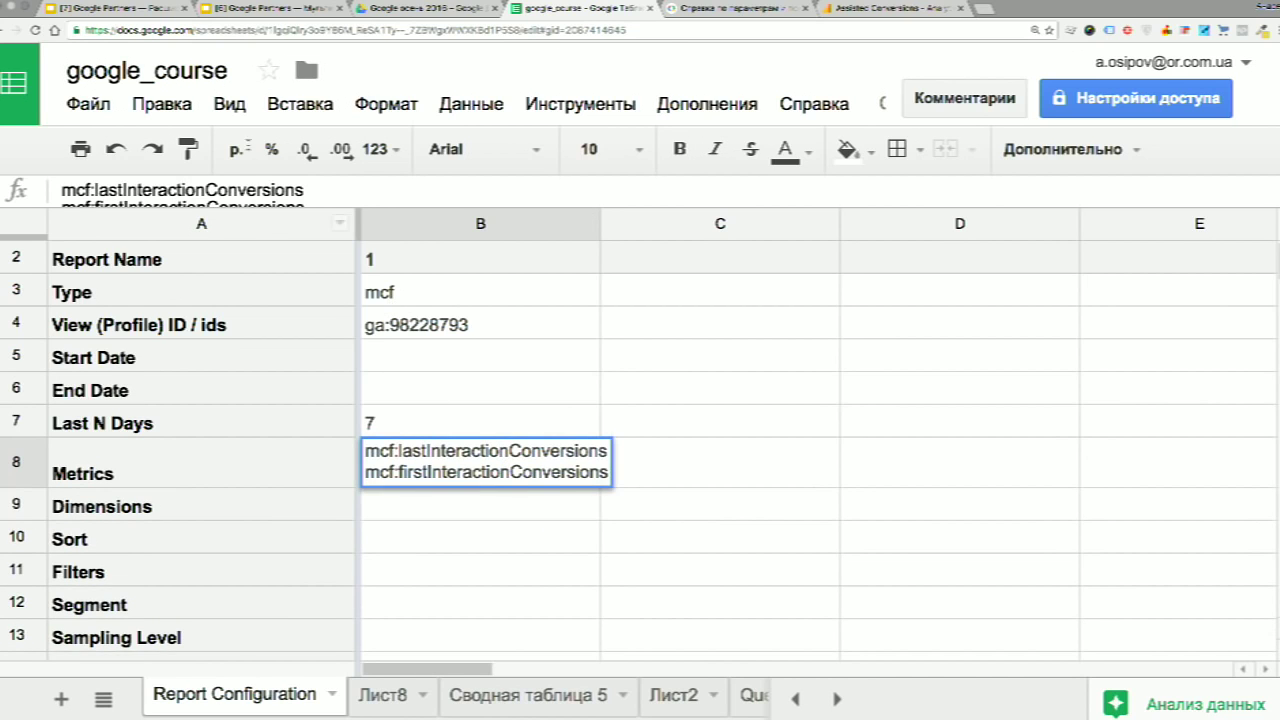
click(313, 187)
drag(313, 187, 62, 189)
key(ctrl+c)
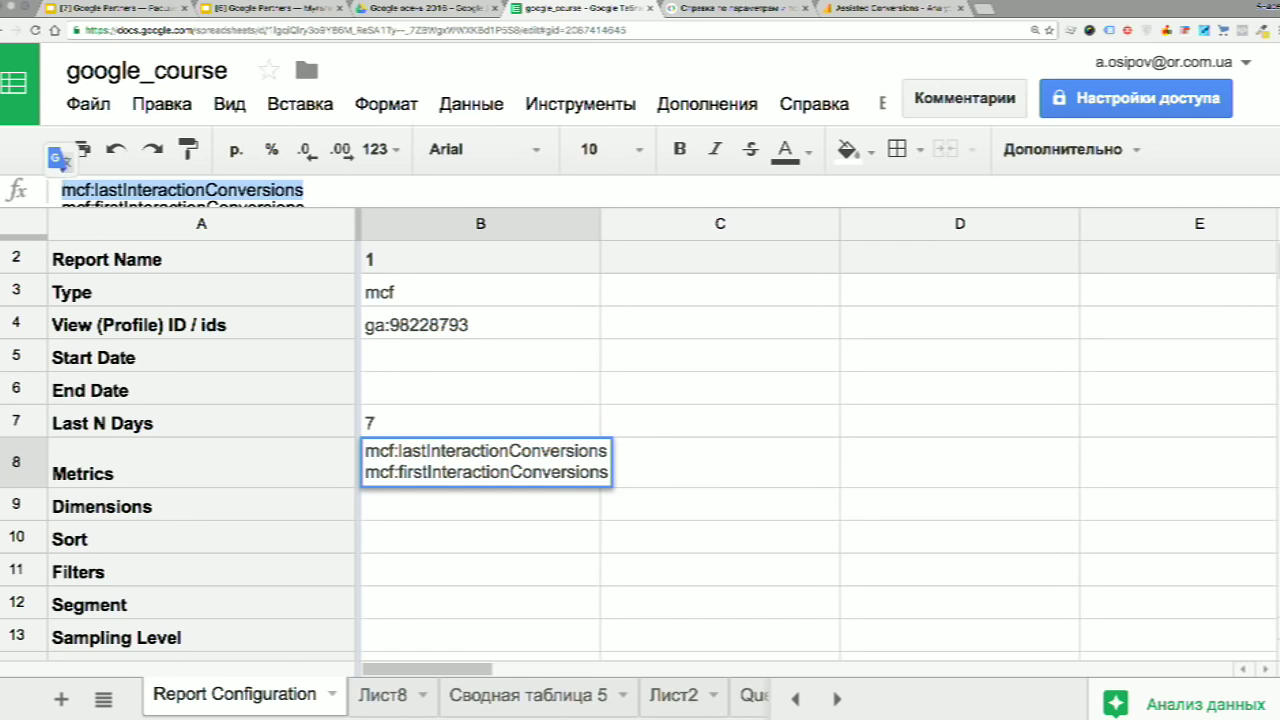
key(Return)
key(Down)
key(Down)
key(Up)
key(ctrl+v)
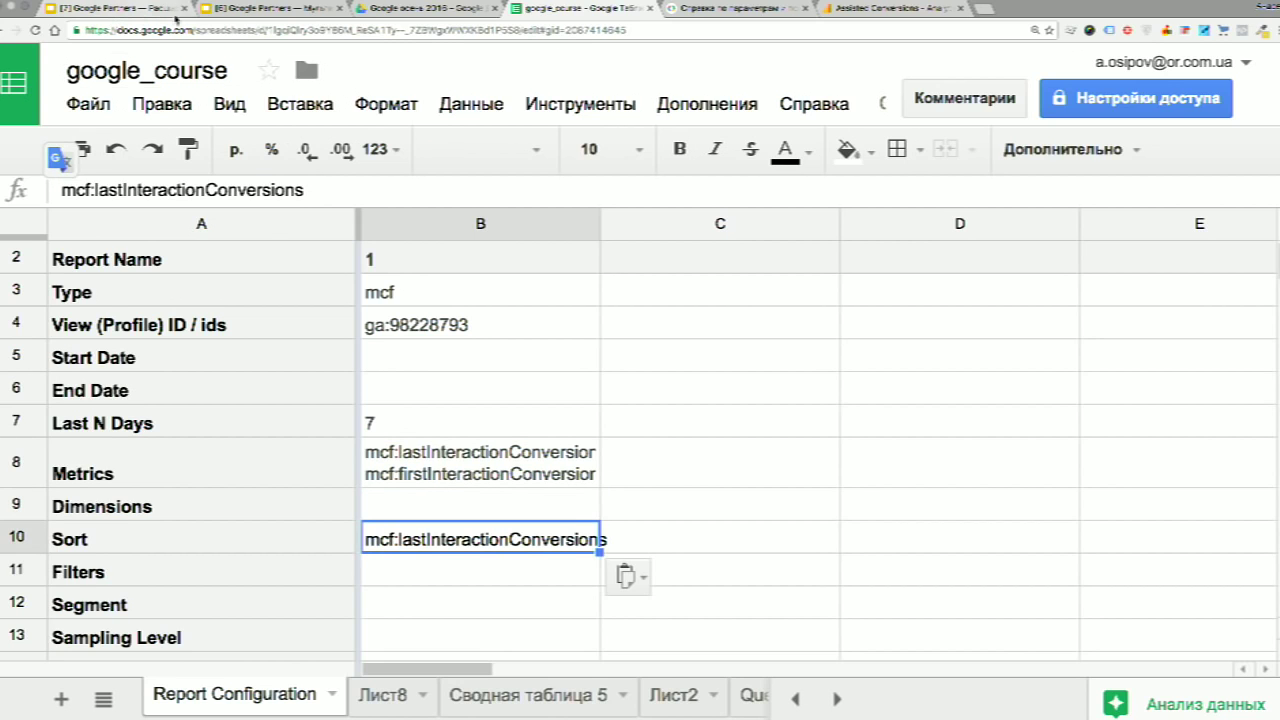
Copy mcf:sourceMedium from the Задание 3 slide in Google Slides into the Dimensions cell B9 of the report configuration.
click(258, 8)
click(651, 378)
drag(686, 385, 505, 386)
key(ctrl+c)
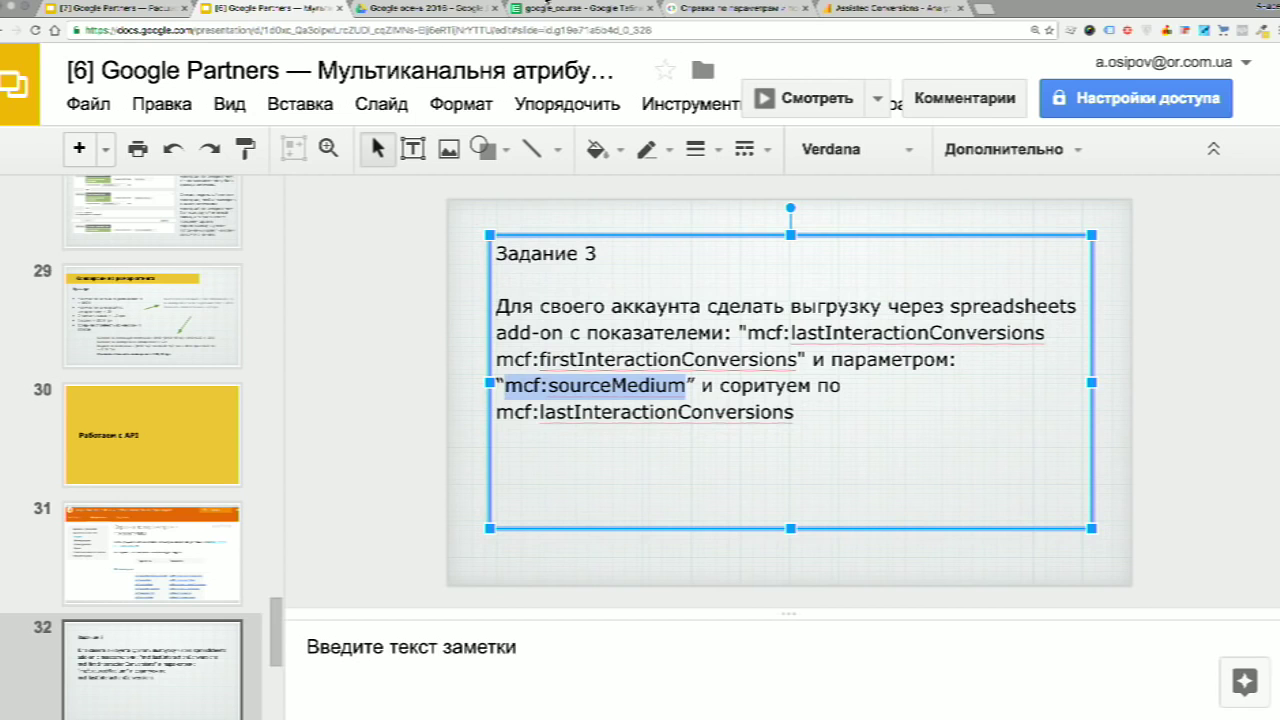
click(585, 8)
double_click(470, 500)
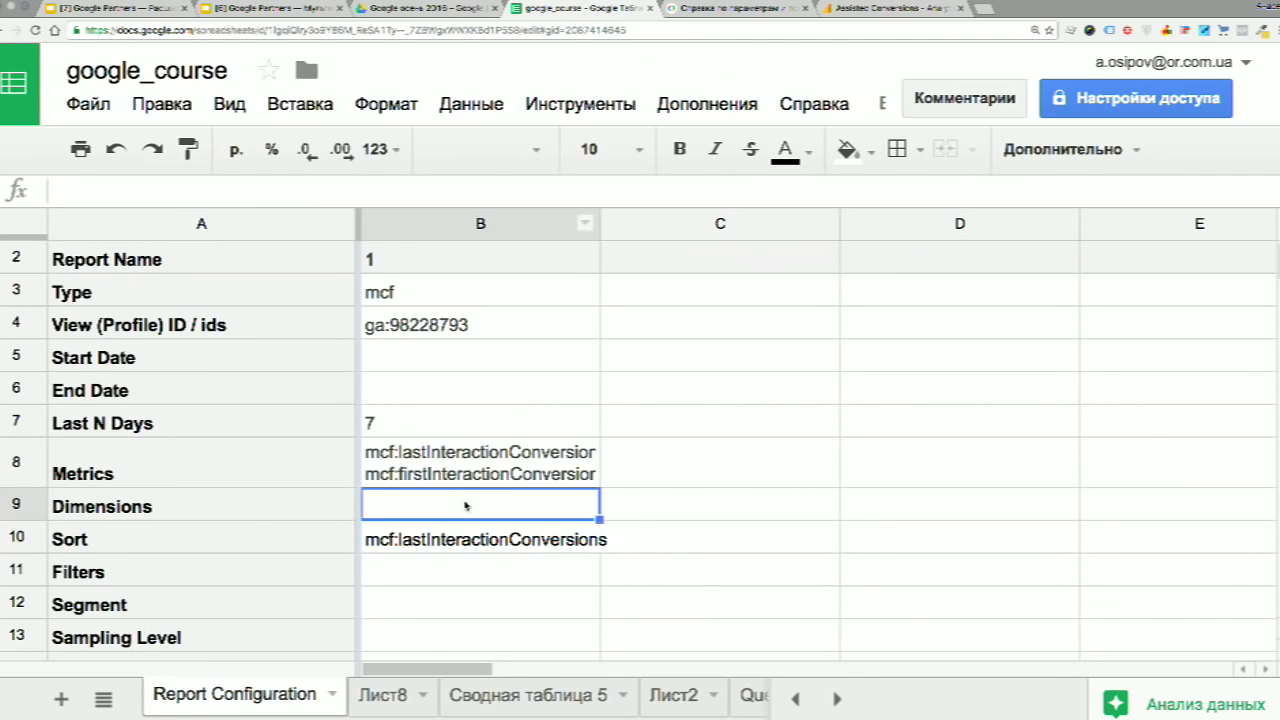
key(ctrl+v)
click(688, 445)
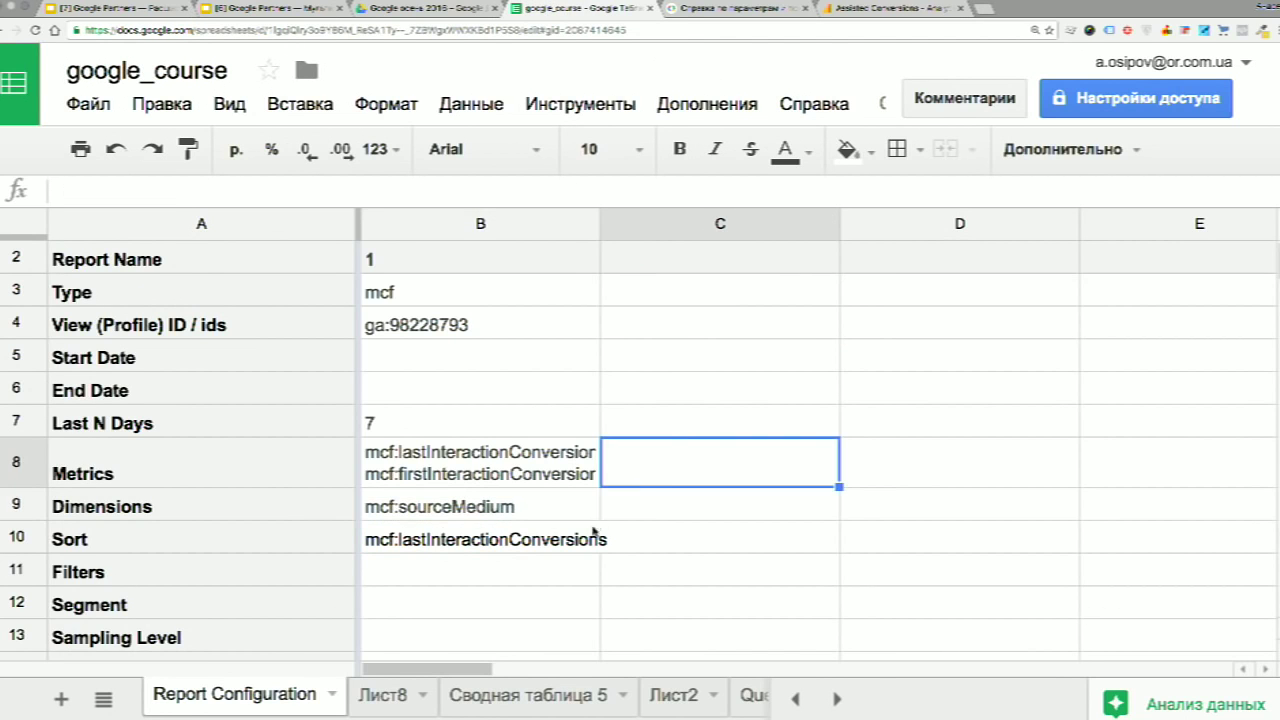
Run the configured Google Analytics add-on report and open its results sheet.
scroll(648, 563, up, 2)
scroll(630, 530, down, 3)
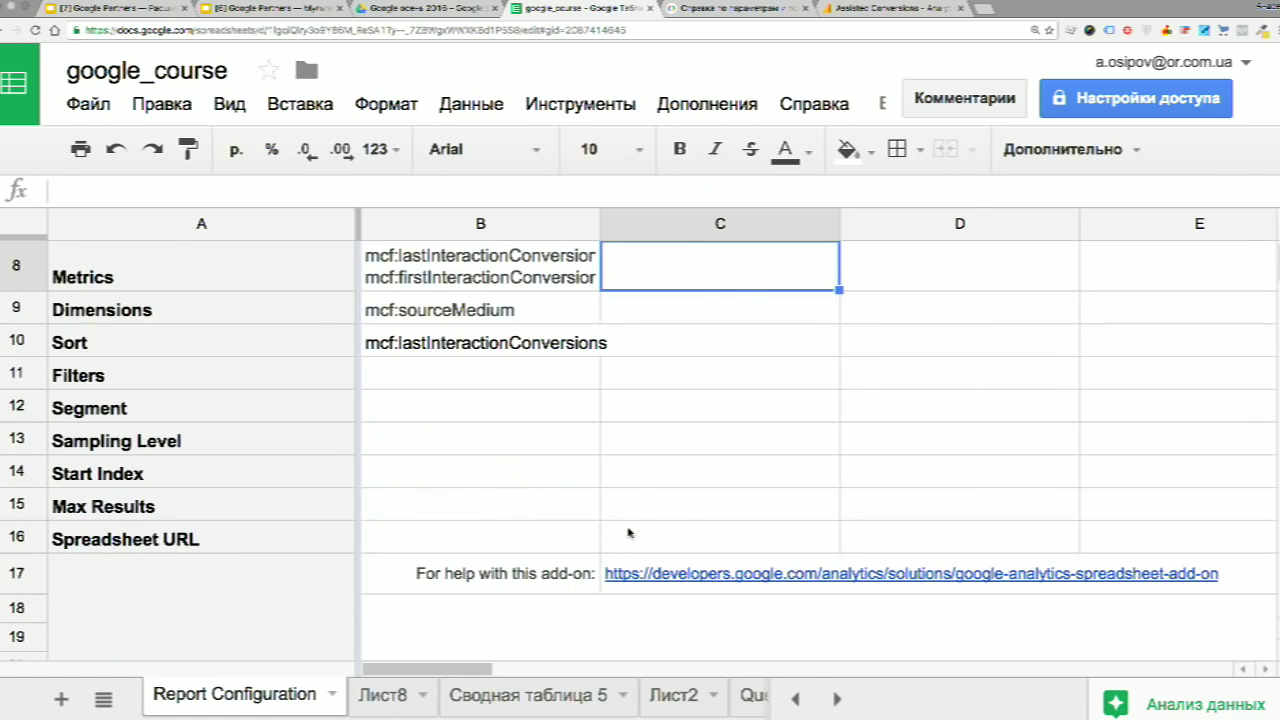
click(707, 104)
mouse_move(760, 225)
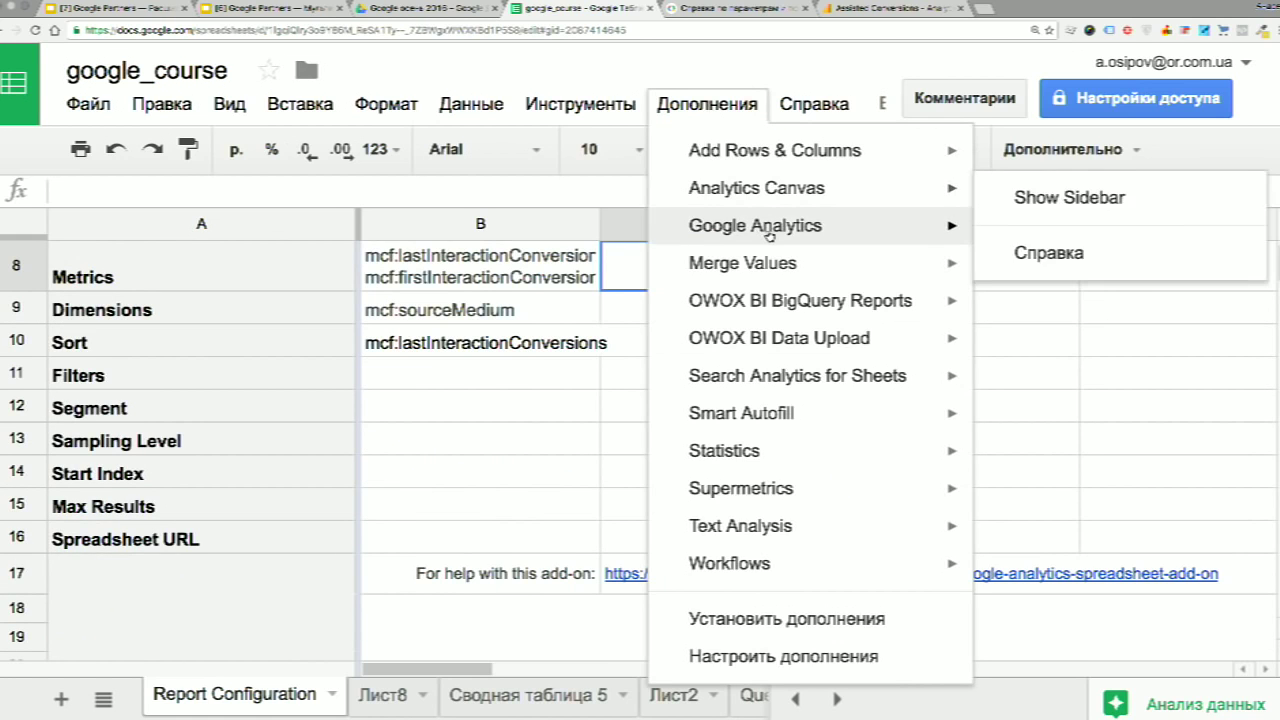
click(591, 238)
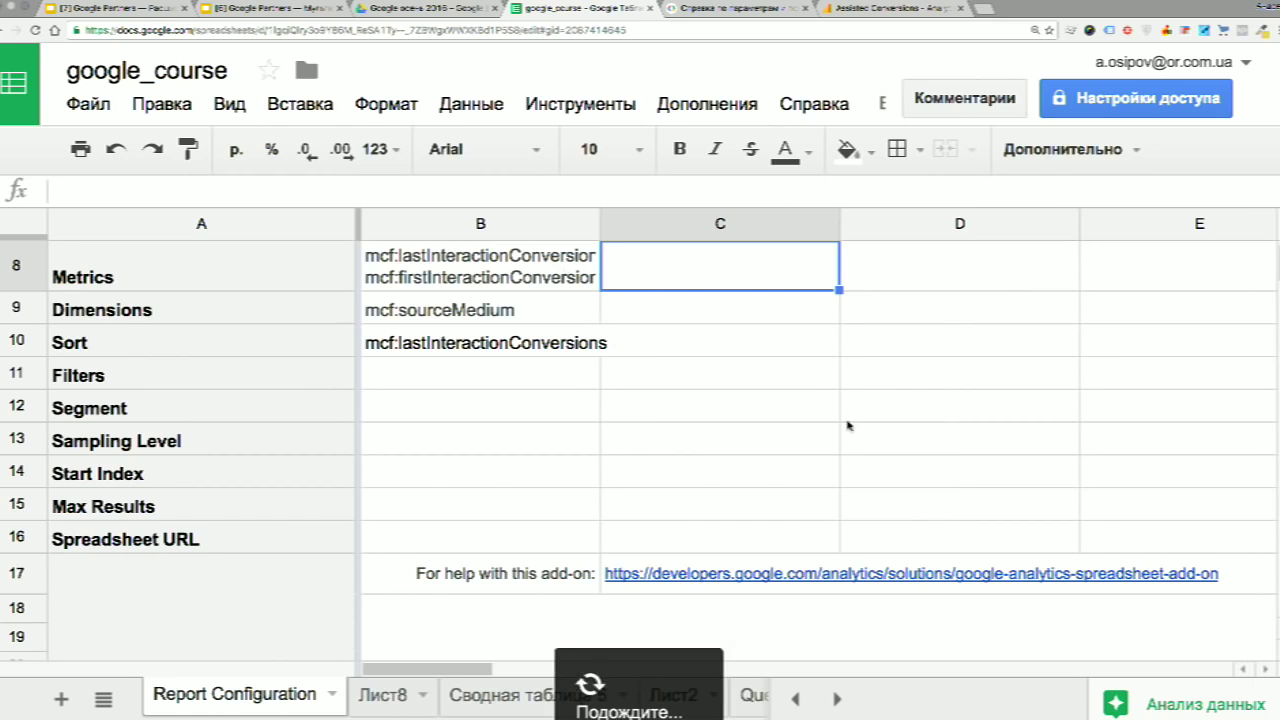
key(ctrl+minus)
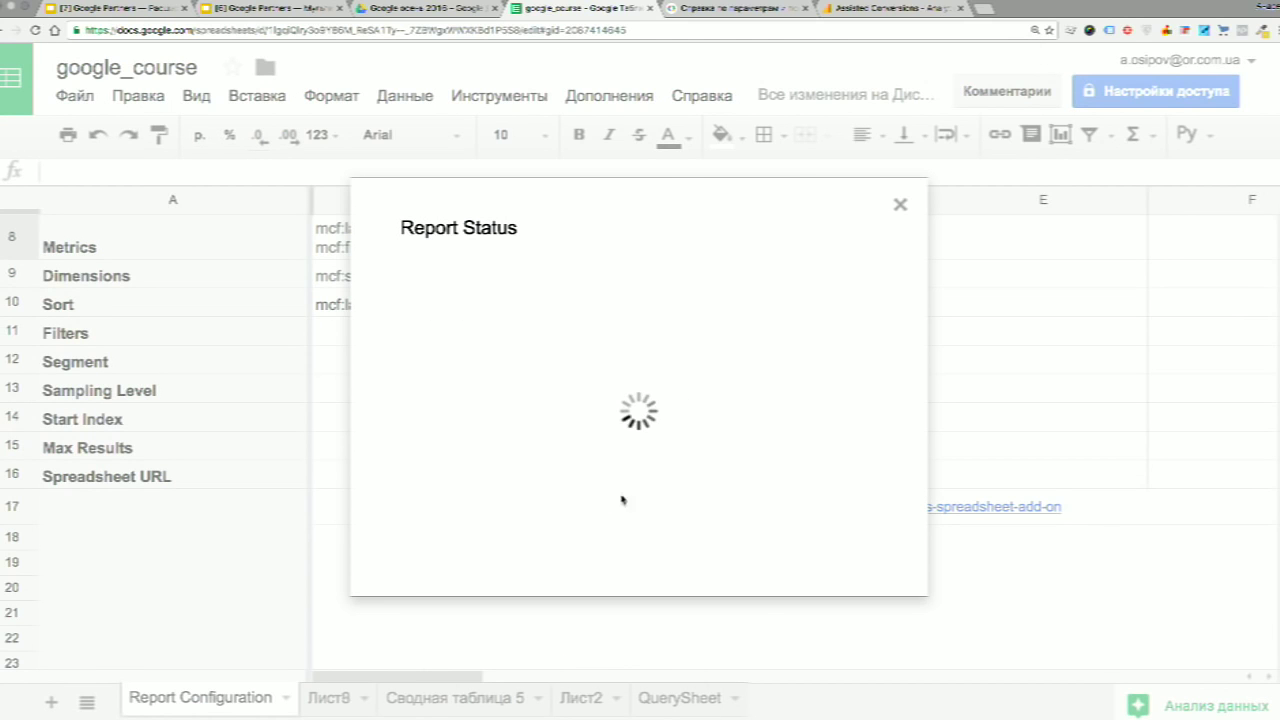
click(450, 355)
Examine the conversions by source/medium in the Results Breakdown, selecting the values in B16:C19.
scroll(594, 507, down, 3)
scroll(594, 507, down, 1)
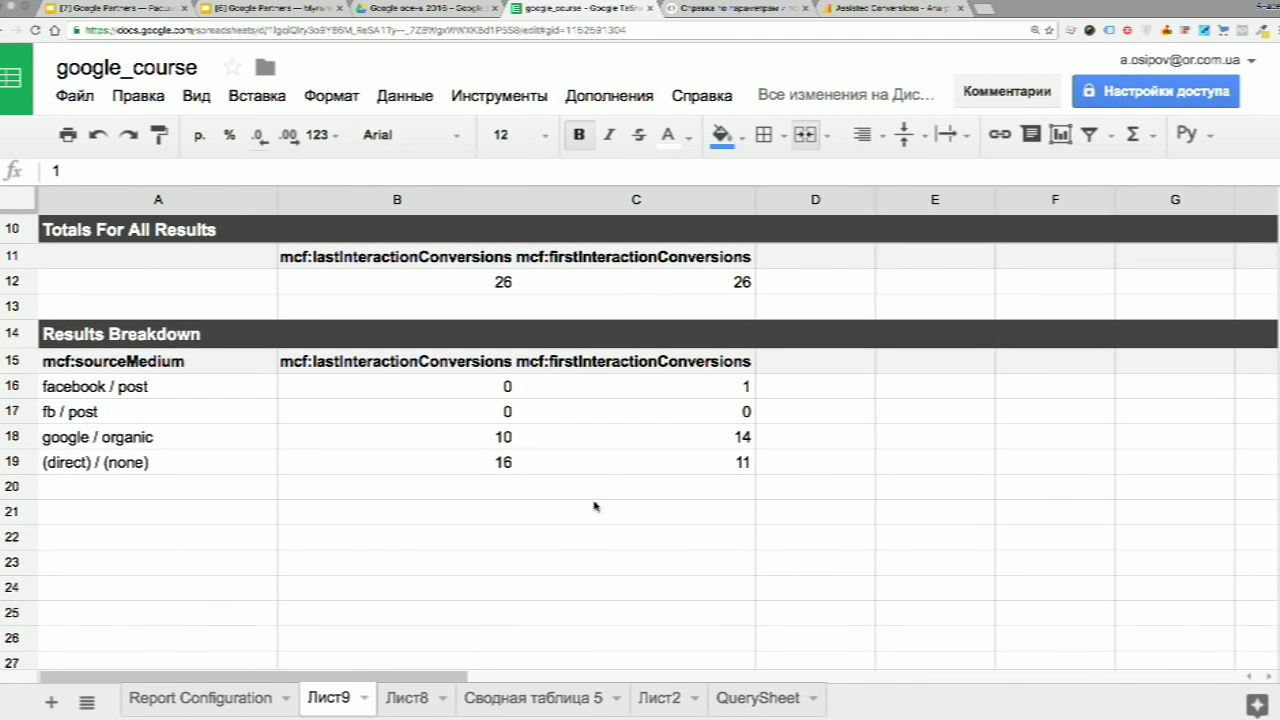
click(445, 394)
drag(447, 400, 714, 468)
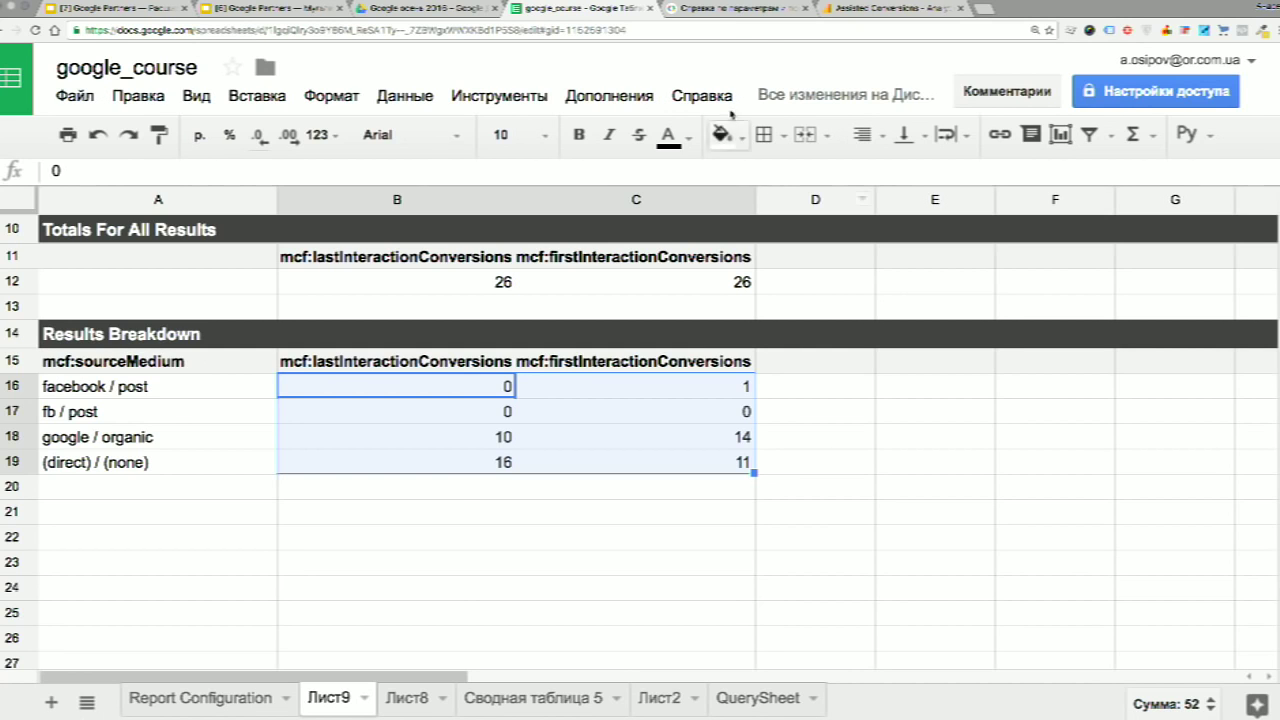
Replace the Dimensions value in Report Configuration with mcf:sourcePath, copied from the Multi-Channel Funnels parameter reference page.
click(725, 10)
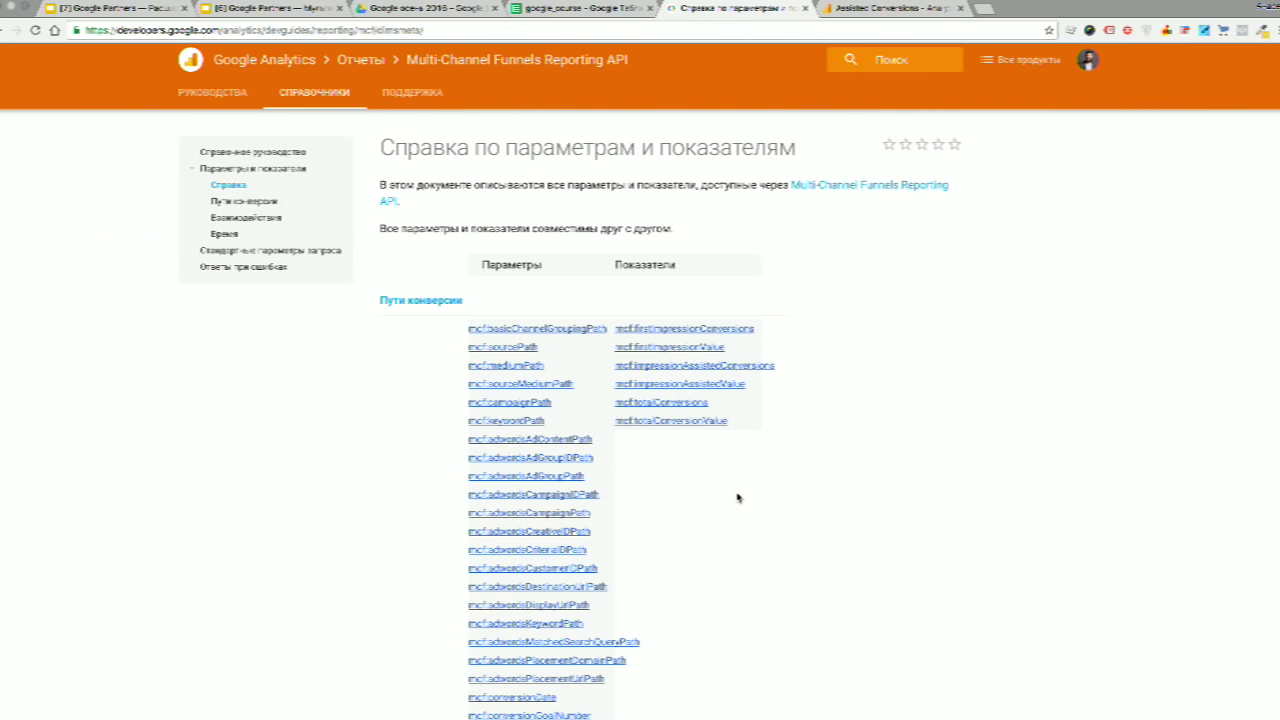
key(ctrl+plus)
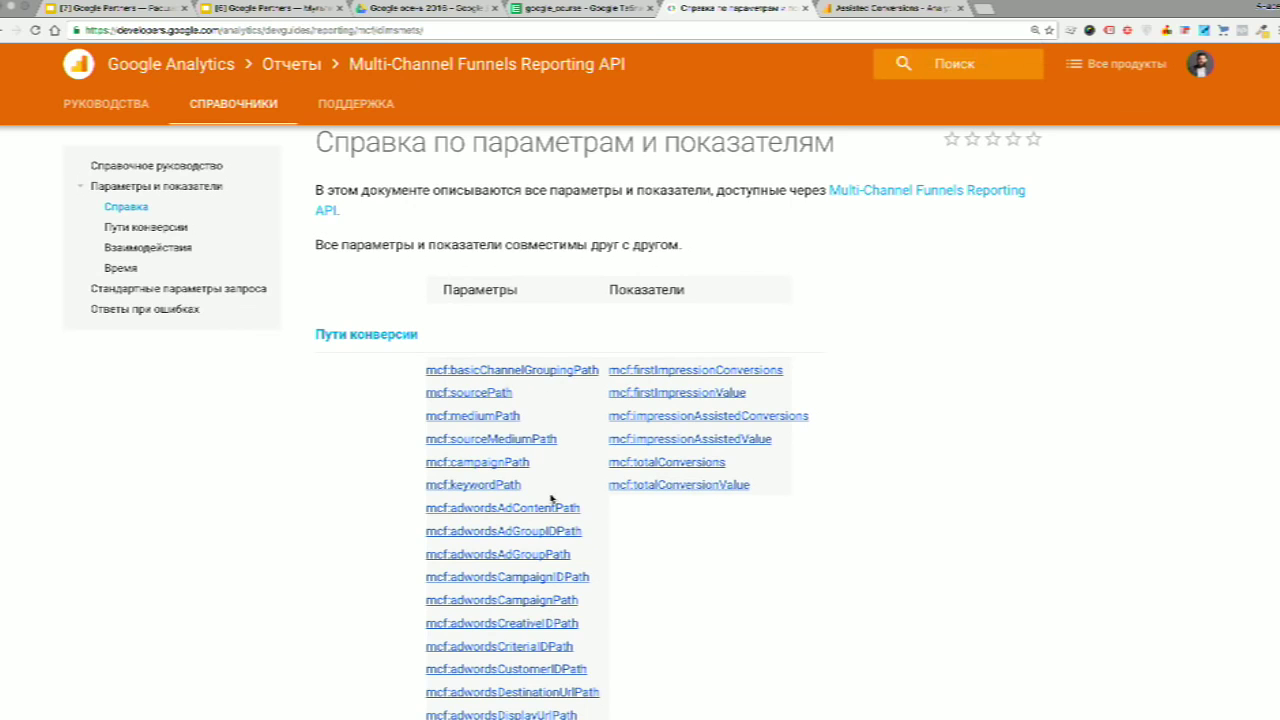
scroll(551, 498, down, 1)
drag(522, 320, 428, 334)
key(ctrl+c)
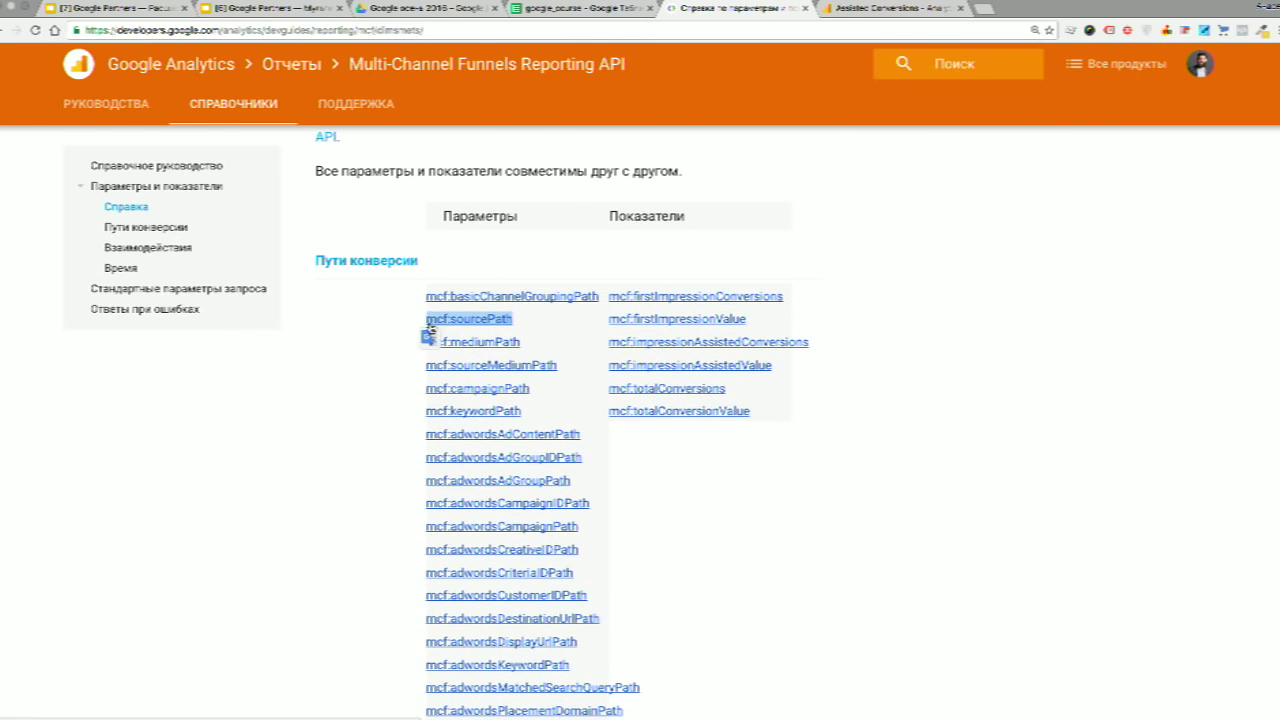
click(549, 9)
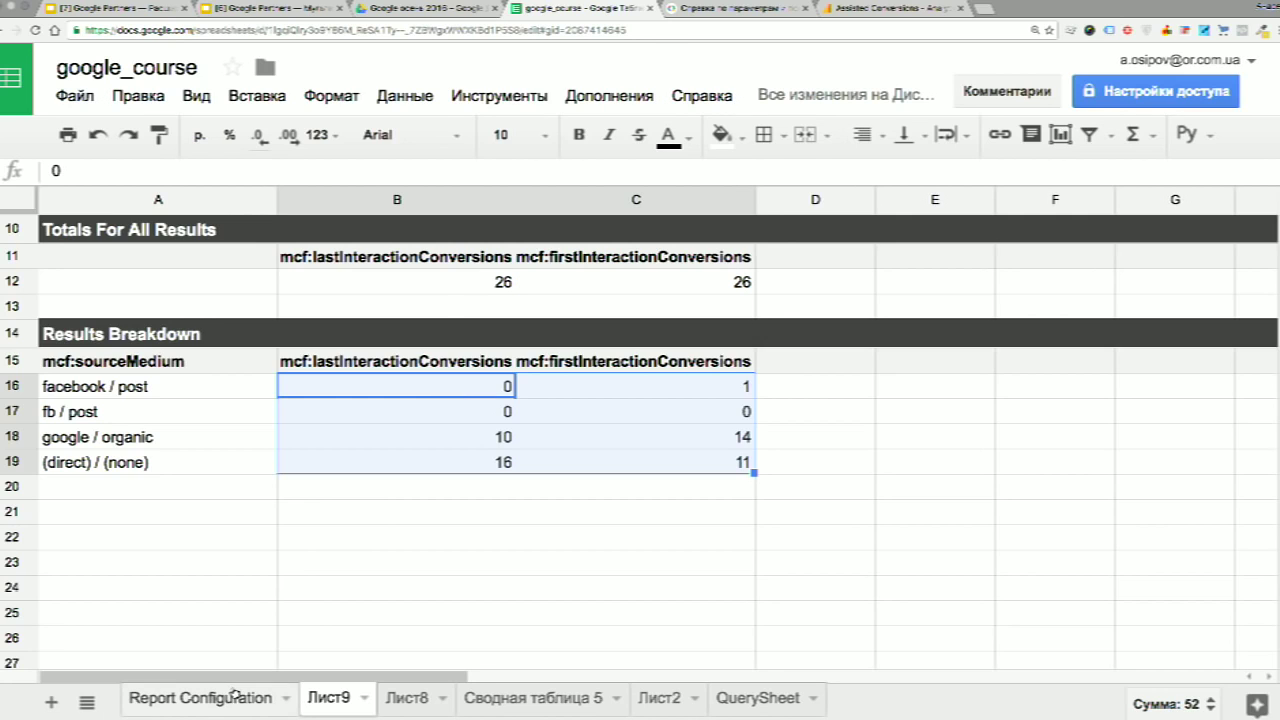
click(234, 694)
click(460, 274)
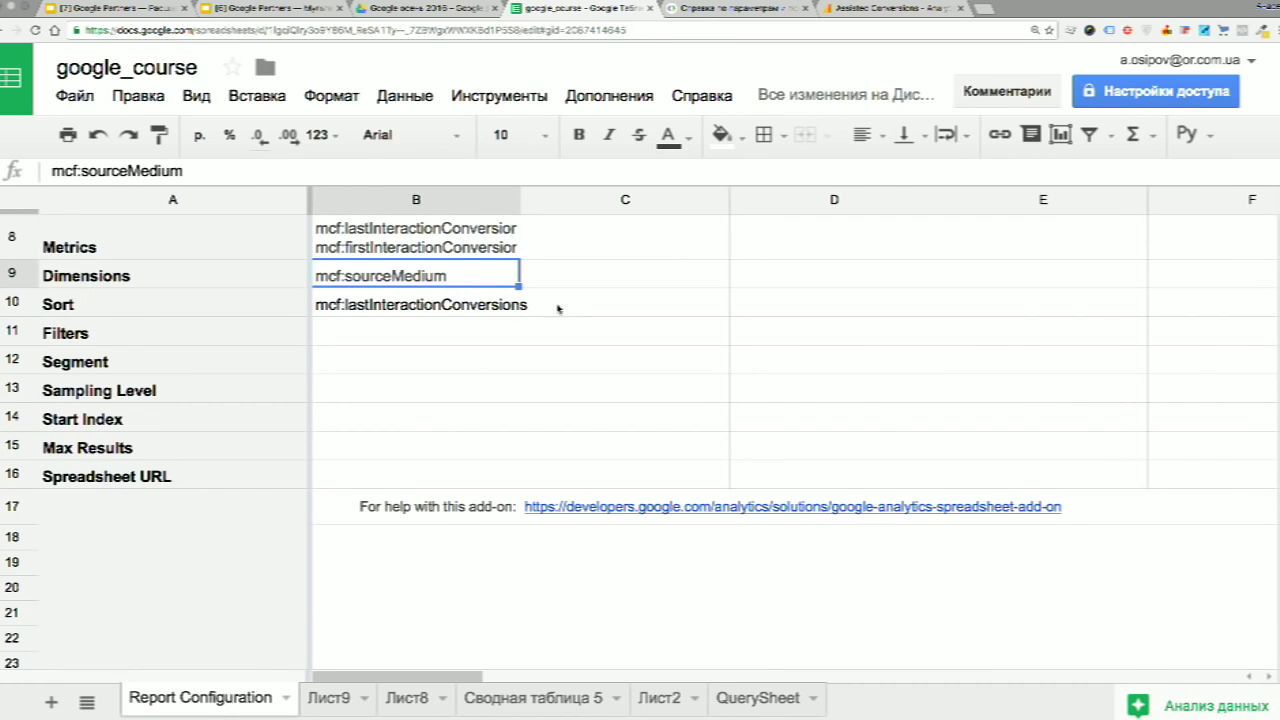
key(ctrl+v)
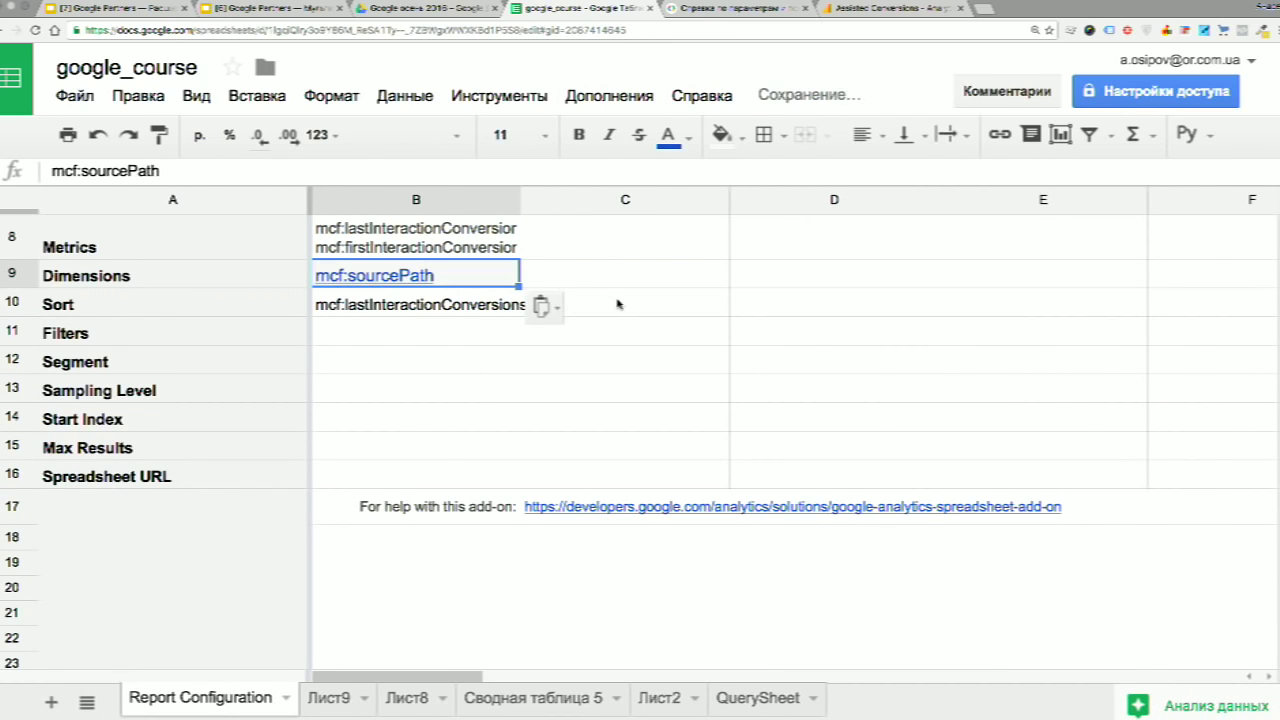
click(615, 300)
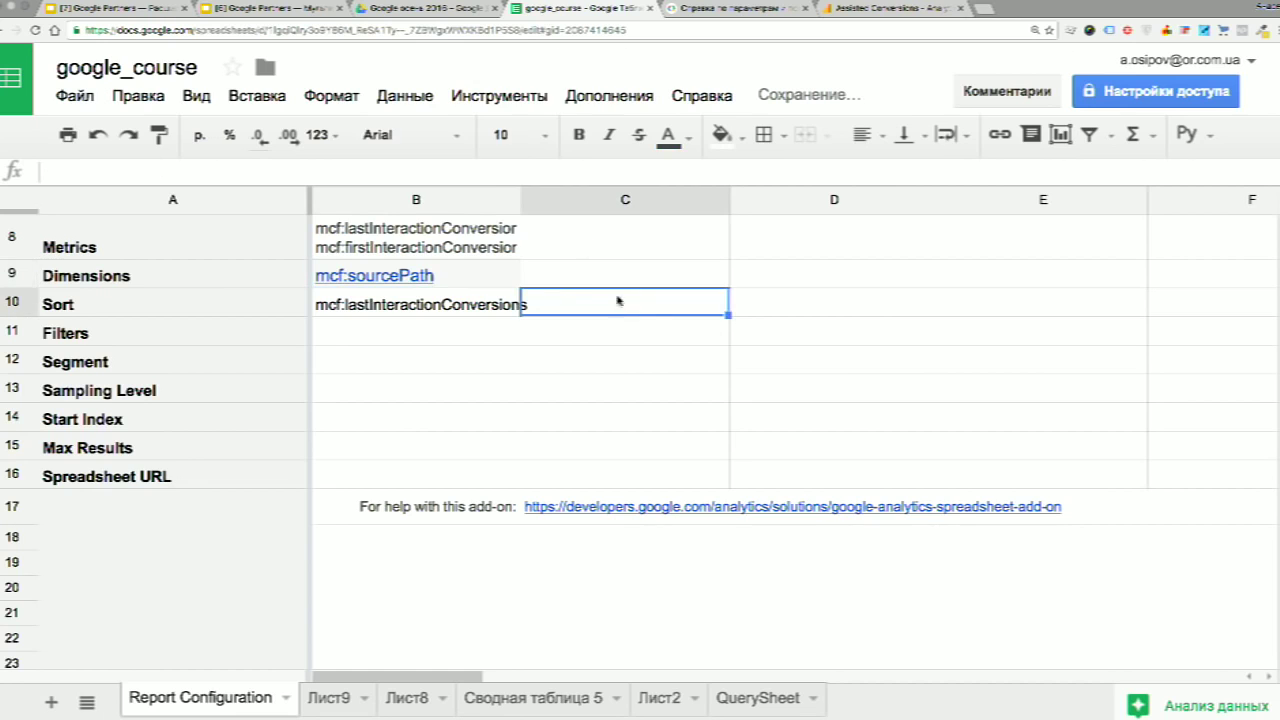
Run the Google Analytics report with the changed dimension and close the report status.
click(626, 92)
mouse_move(760, 200)
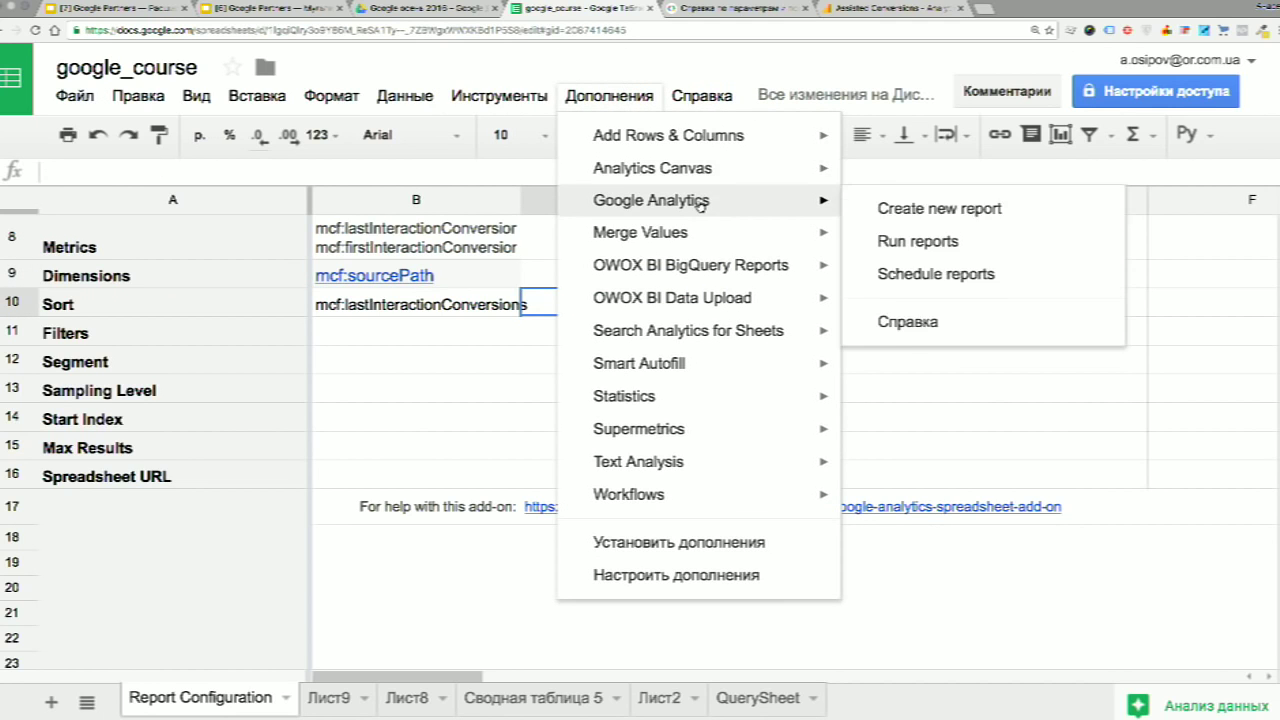
click(918, 241)
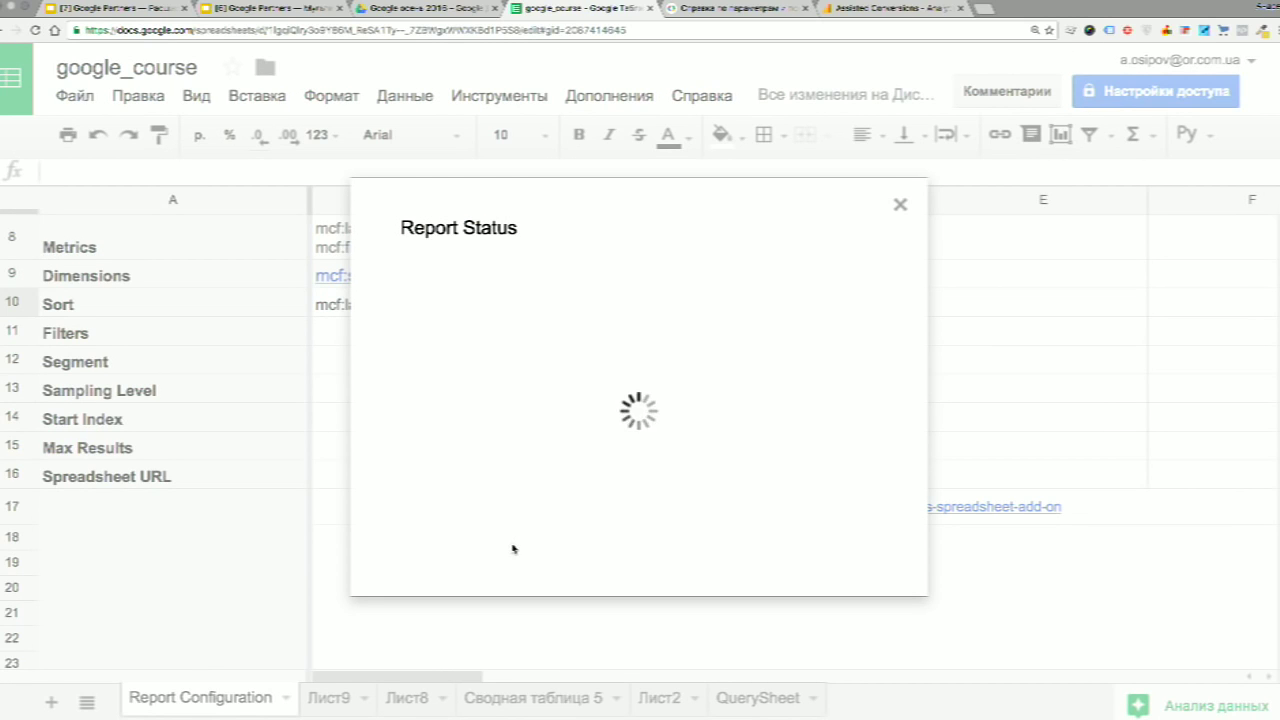
key(Escape)
Examine the source paths and their last- and first-interaction conversions in the new results sheet.
scroll(576, 503, down, 5)
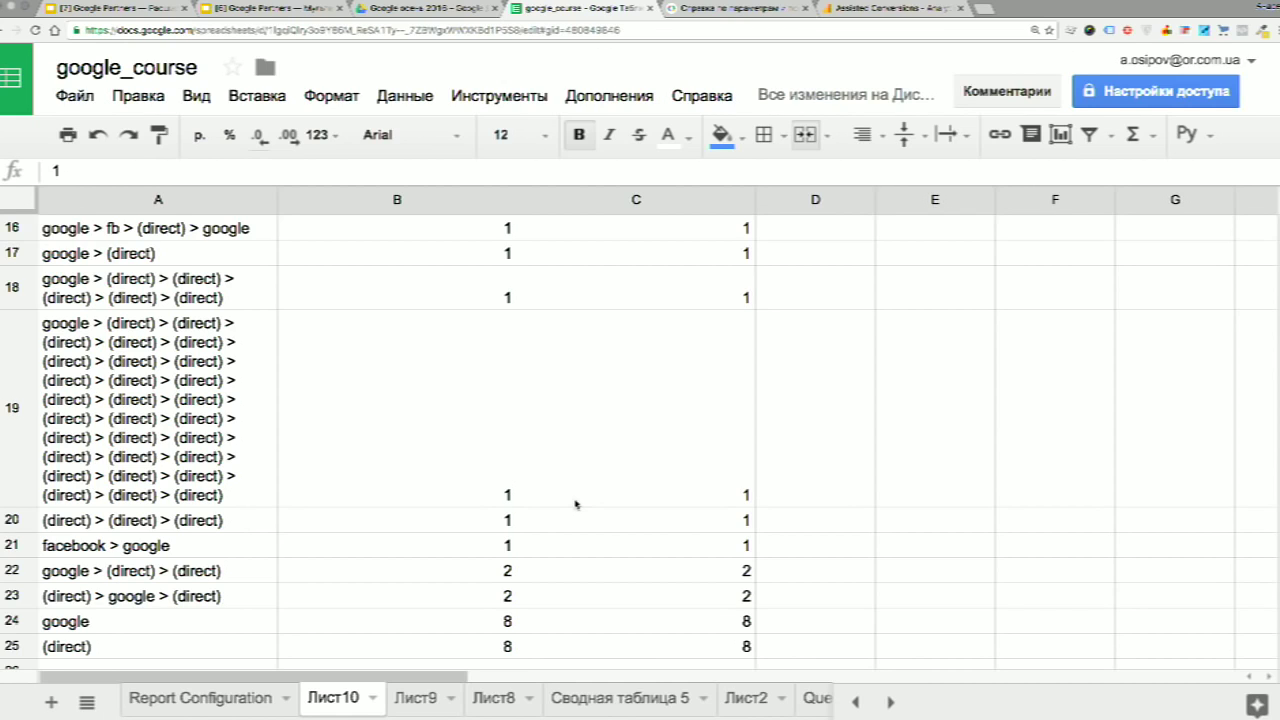
key(ctrl+minus)
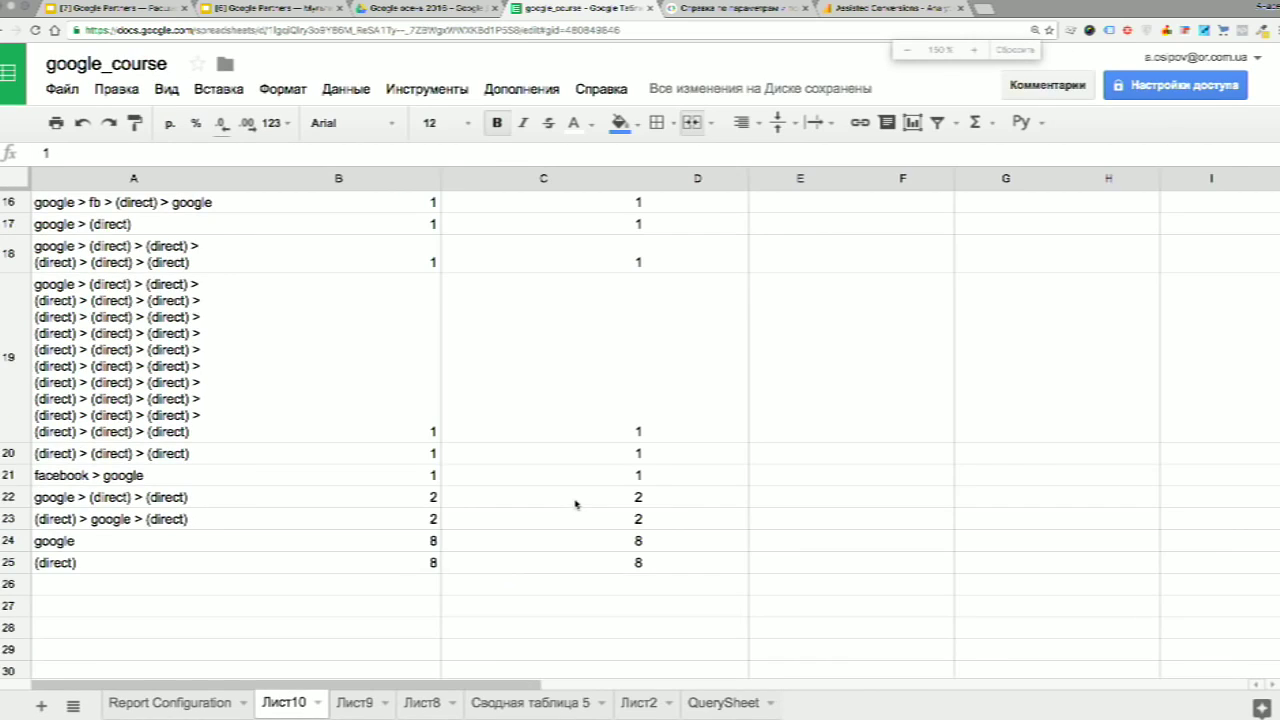
scroll(458, 430, up, 1)
scroll(458, 430, right, 1)
scroll(458, 430, left, 2)
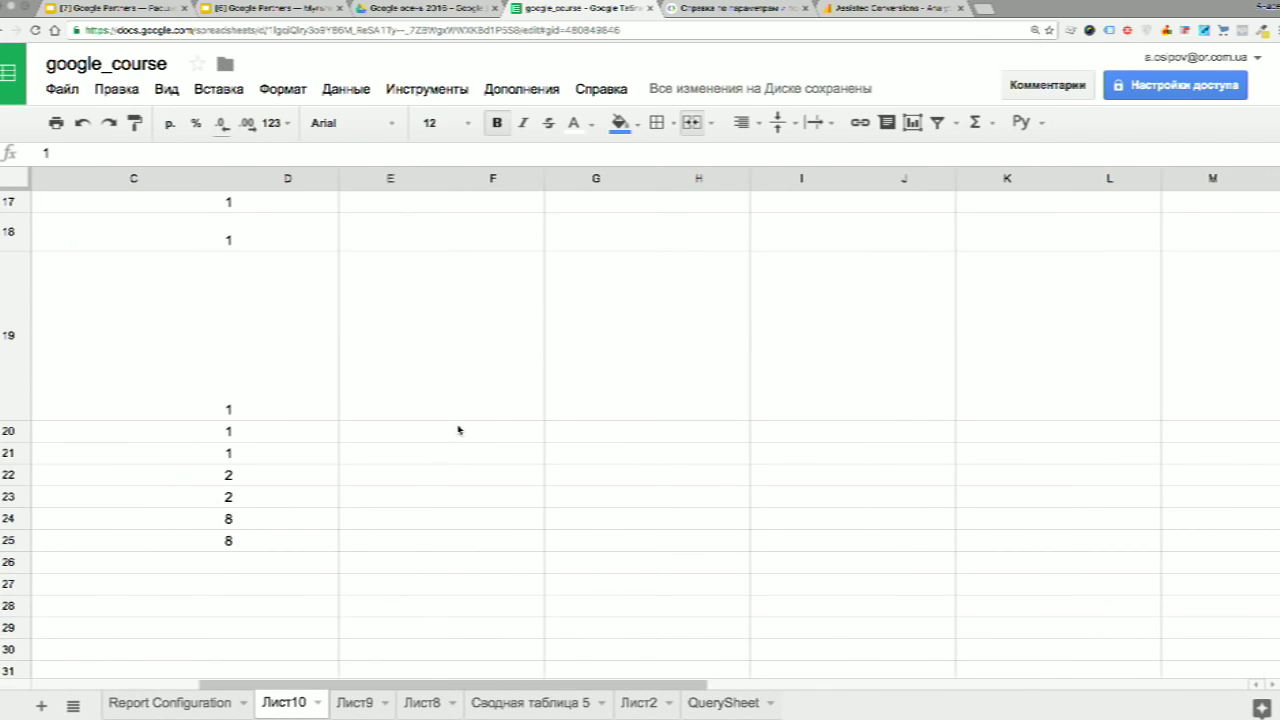
scroll(458, 430, up, 1)
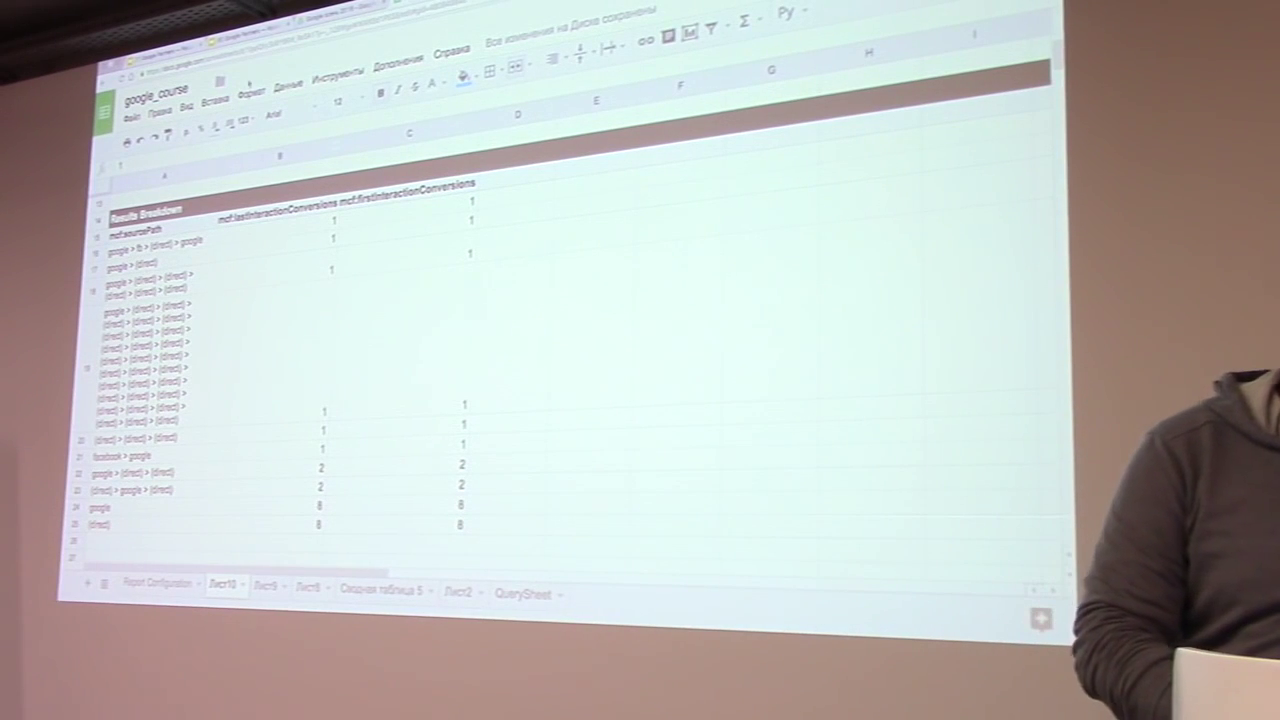
Switch to the Google Slides presentation and present the slide "Проблема со стандартными моделями" full screen.
key(ctrl+Tab)
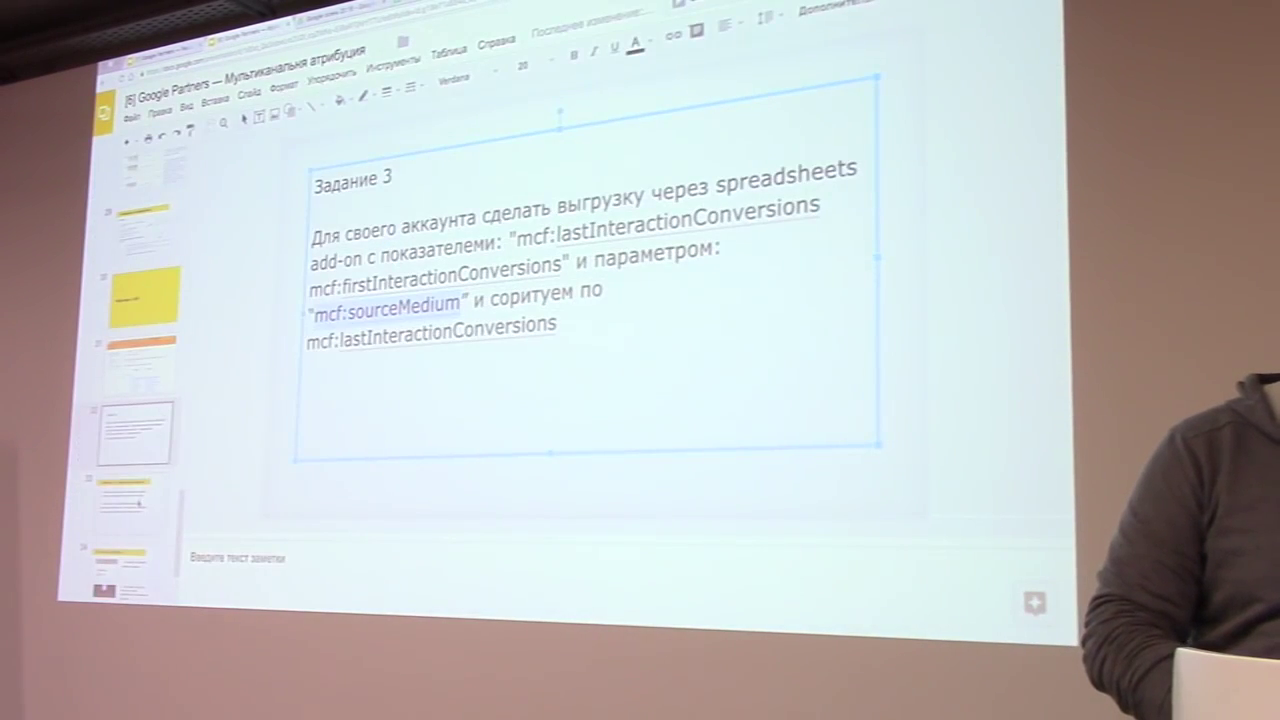
key(Down)
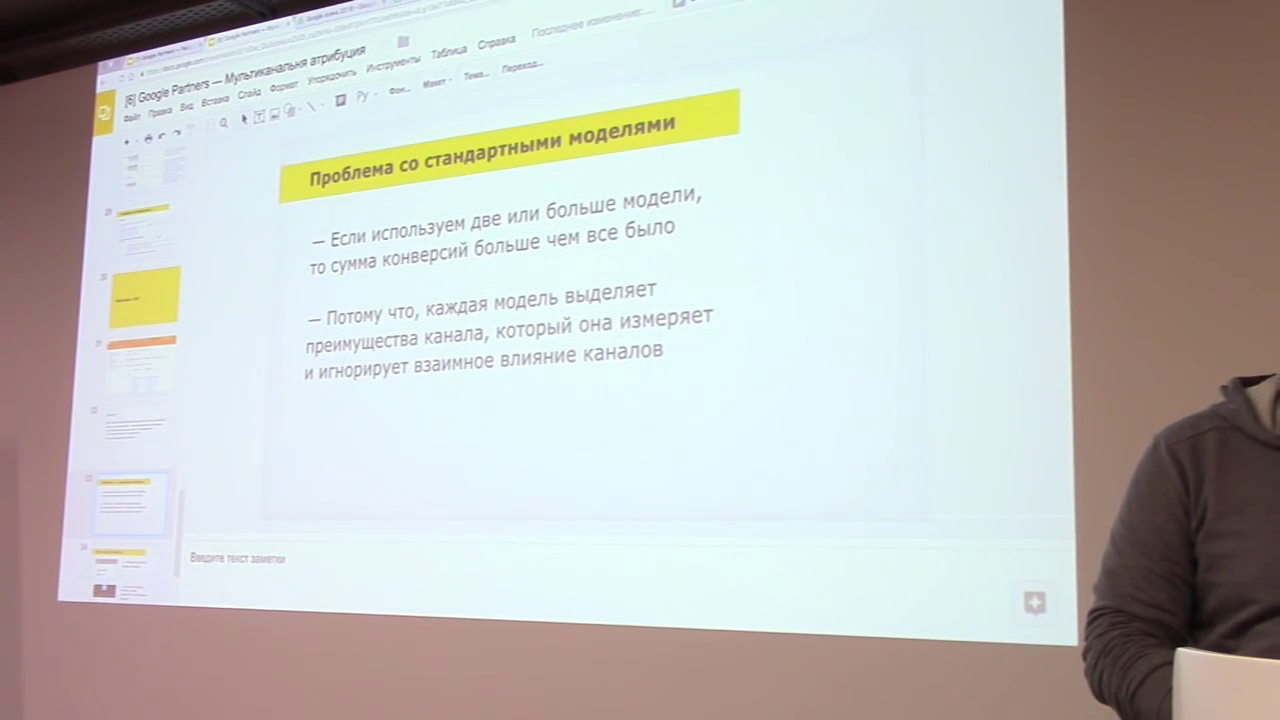
key(ctrl+F5)
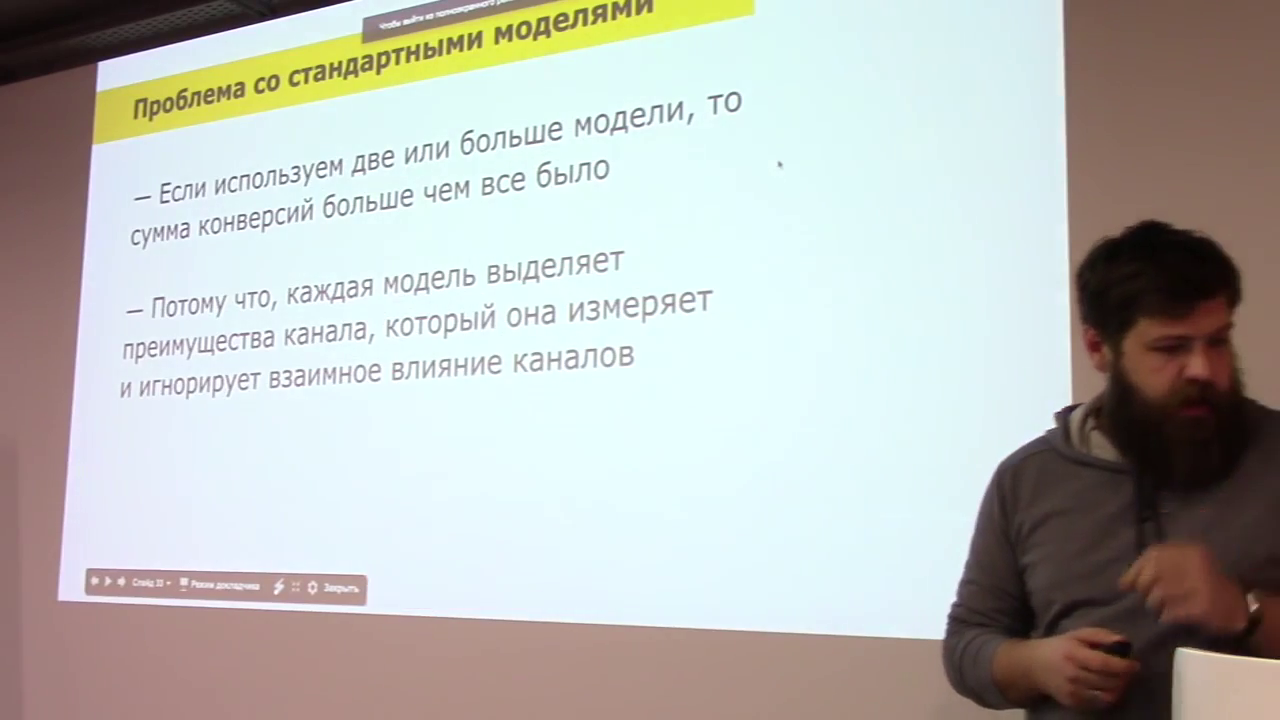